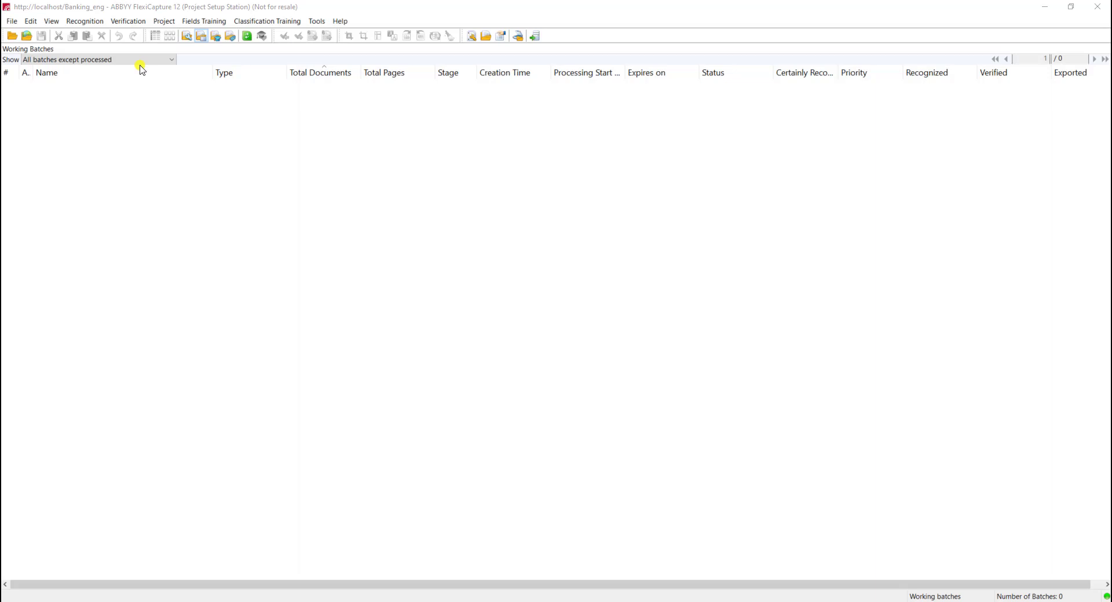
Step: Open the Project menu for the Banking_eng project
click(168, 22)
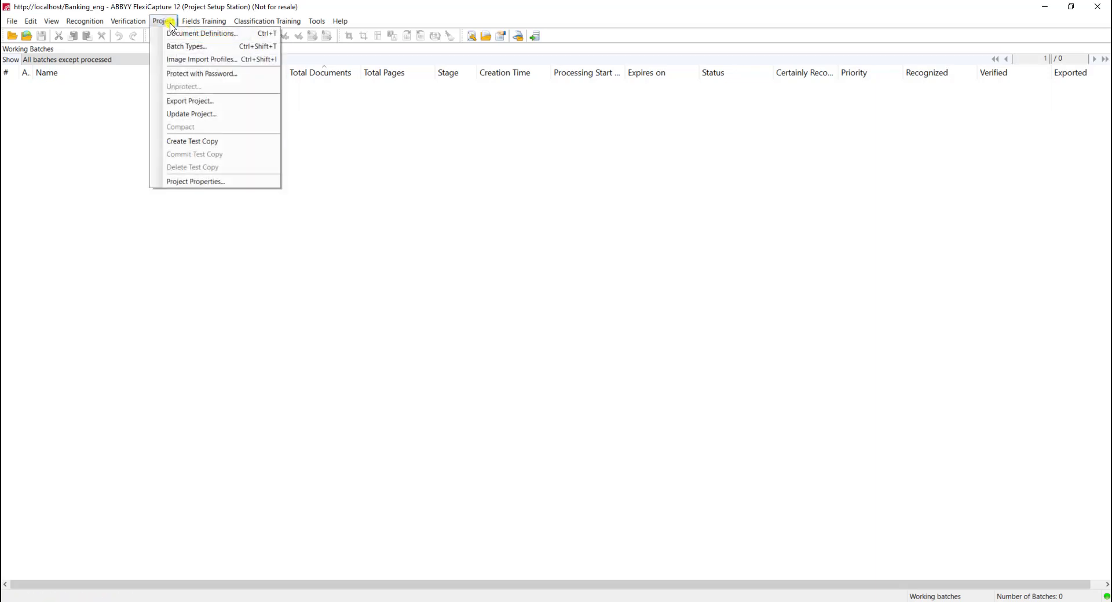
Step: Start a new Hot Folder import profile under Image Import Profiles and focus the folder path field
click(190, 60)
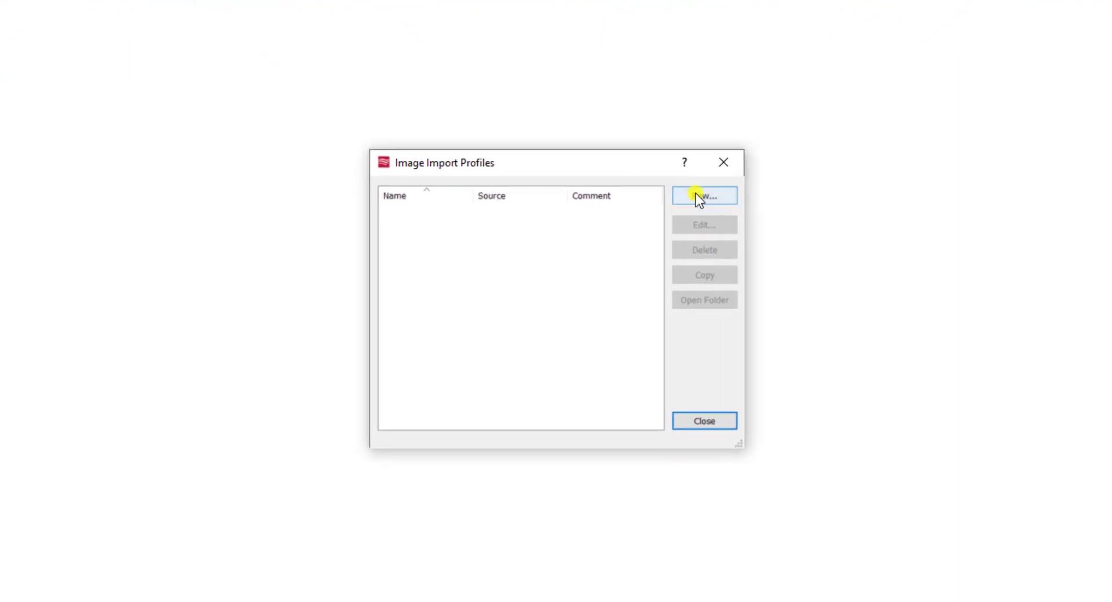
click(697, 197)
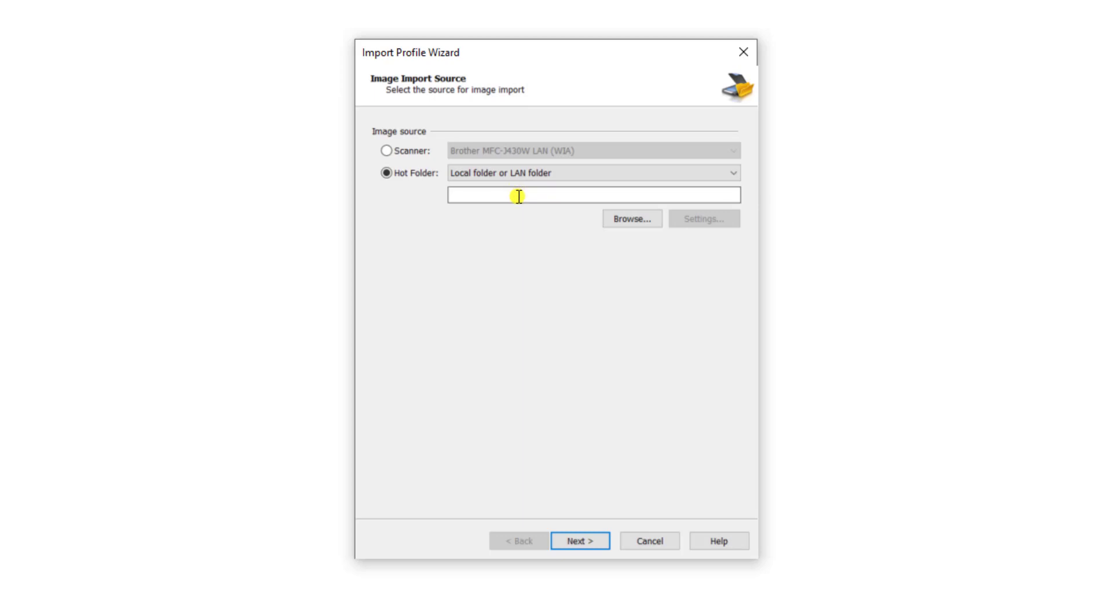
click(519, 196)
Step: Enable hot folder checking every 20 seconds and advance past the image processing options
click(588, 542)
click(418, 150)
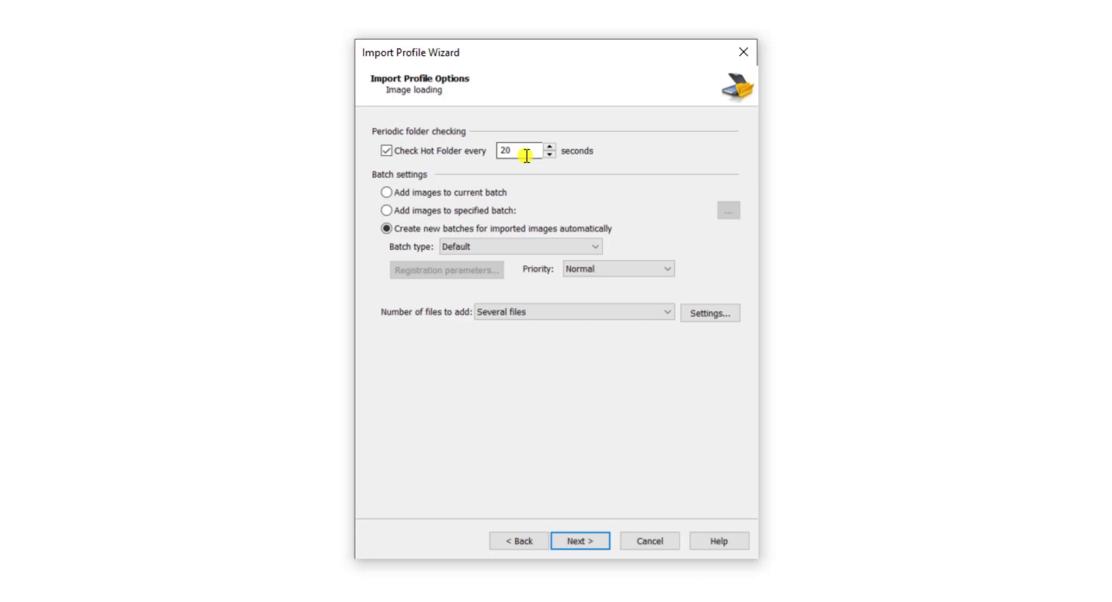
key(Up)
key(Down)
click(579, 541)
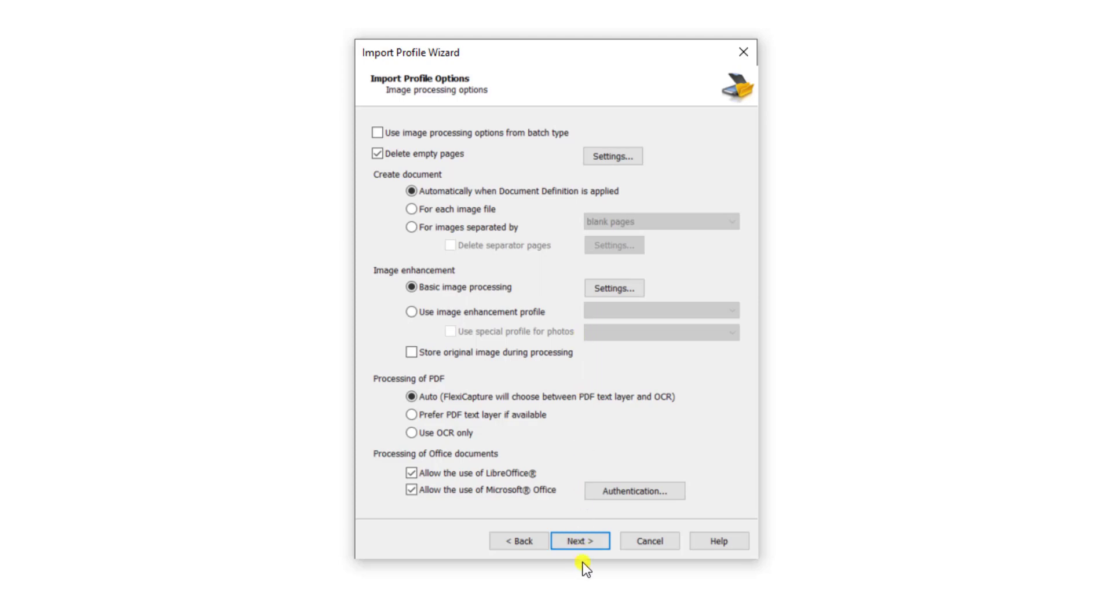
click(589, 544)
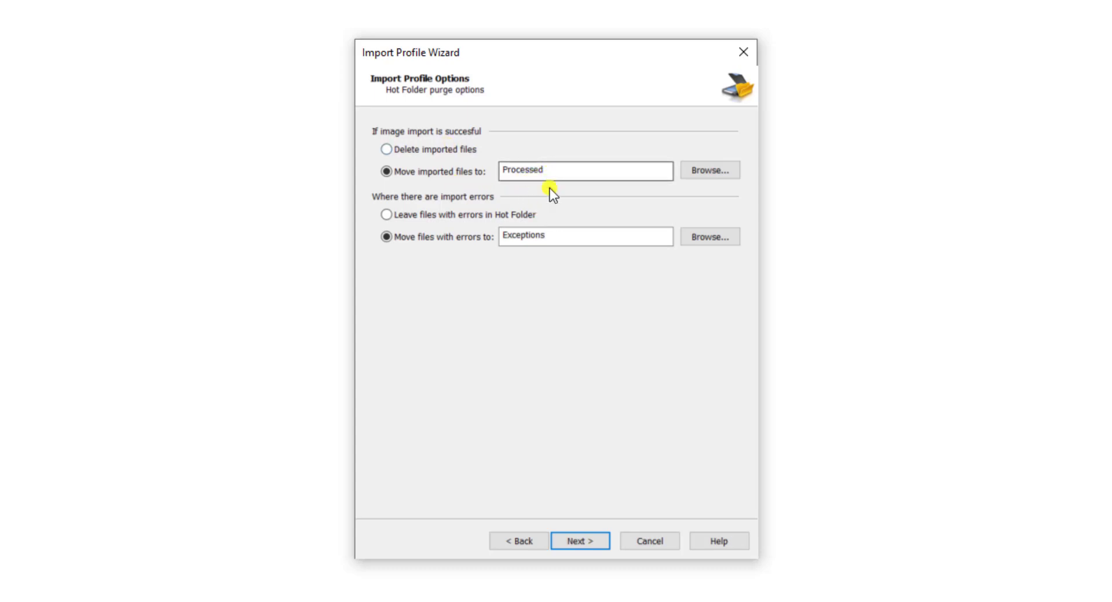
Step: Keep Processed and Exceptions as purge folders, finish the import profile, and close the profile list
drag(556, 171, 500, 171)
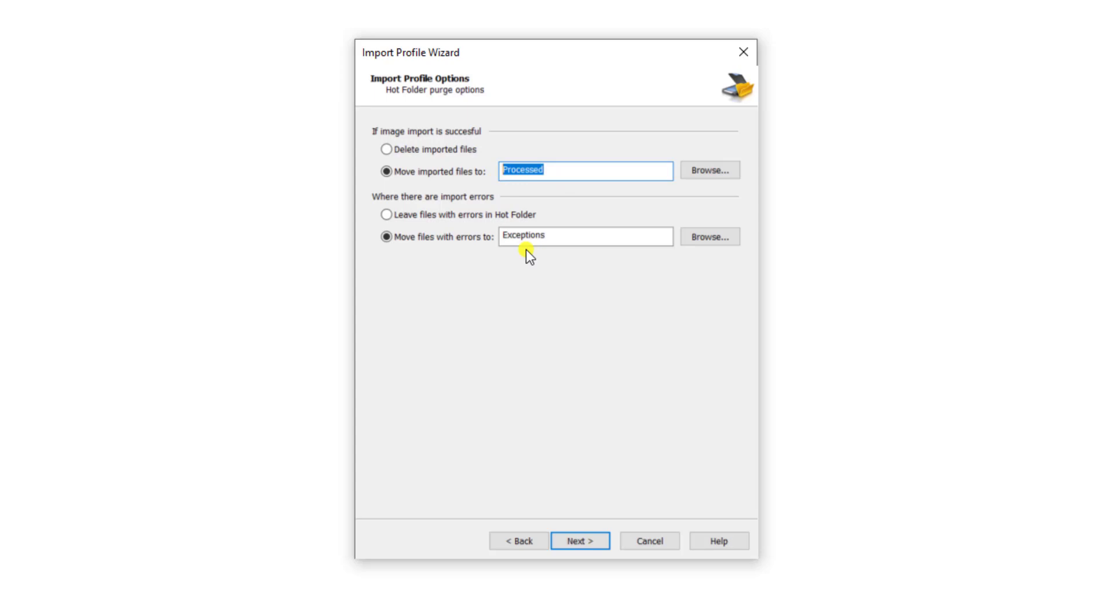
click(572, 238)
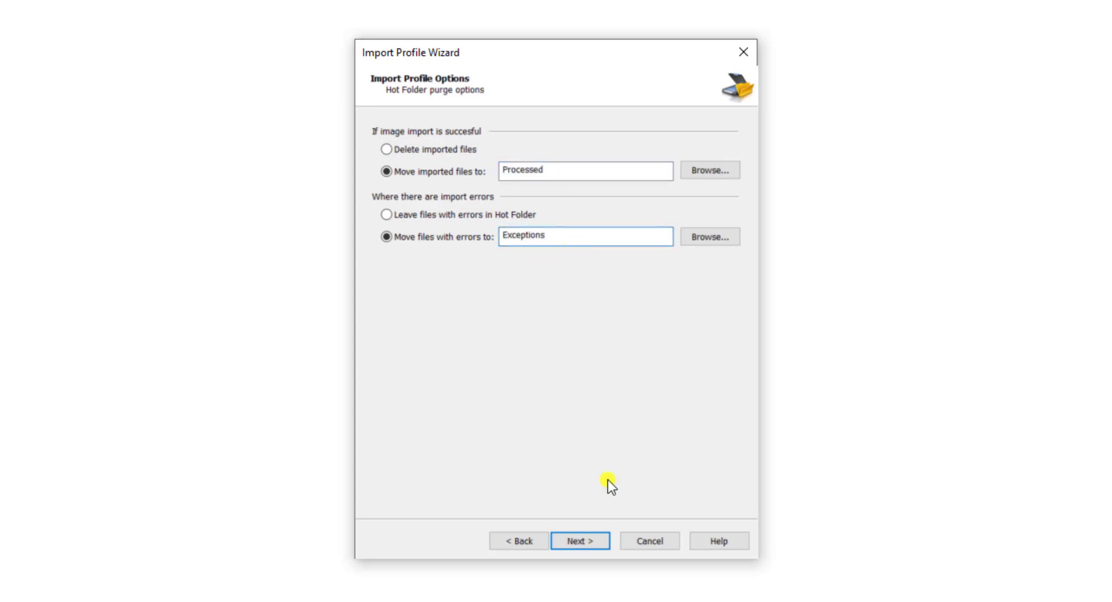
click(589, 537)
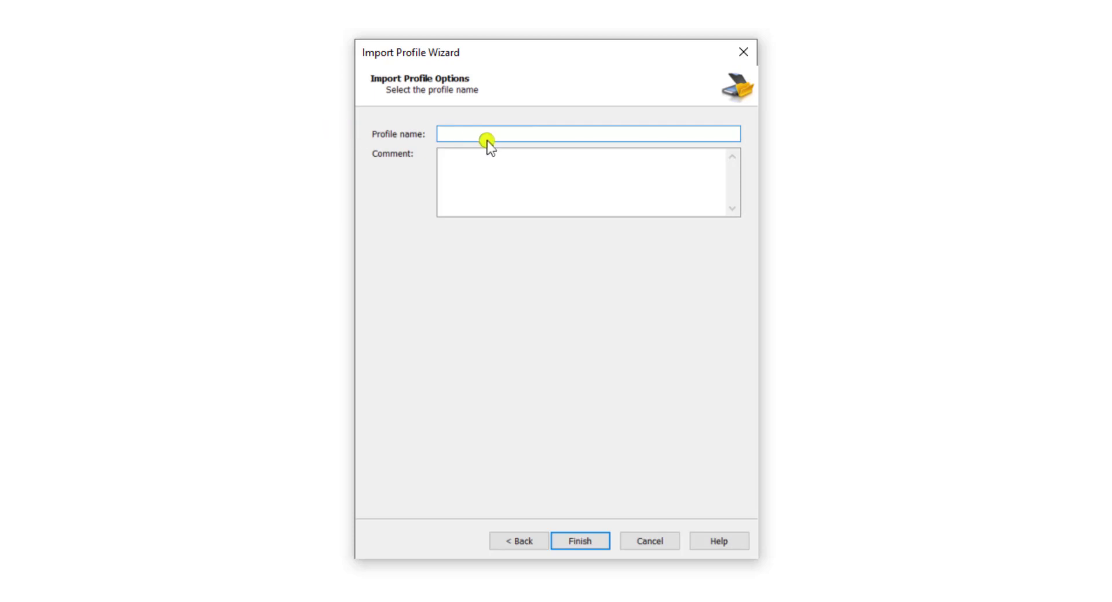
click(595, 545)
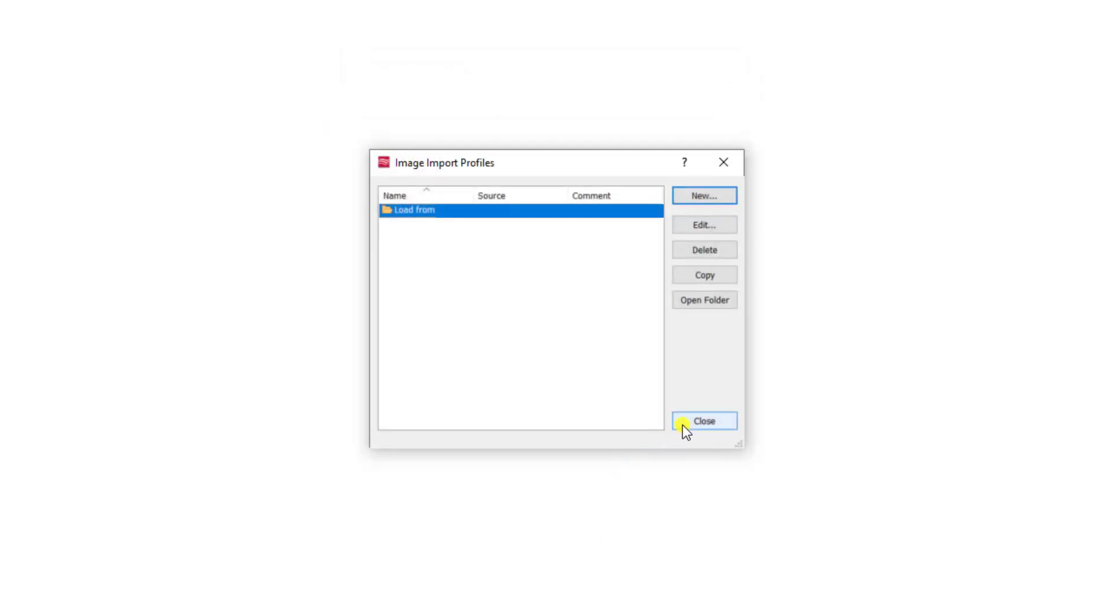
click(683, 425)
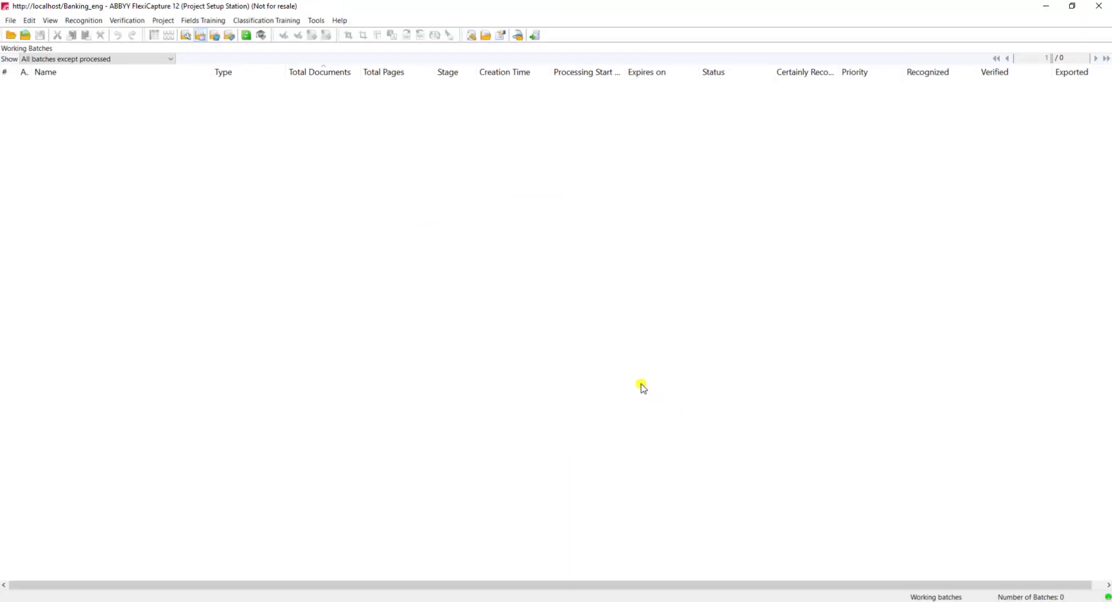
Step: Open the empty Banking hot folder and expand ABBYY FlexiCapture 12 Servers in the Start menu
click(124, 600)
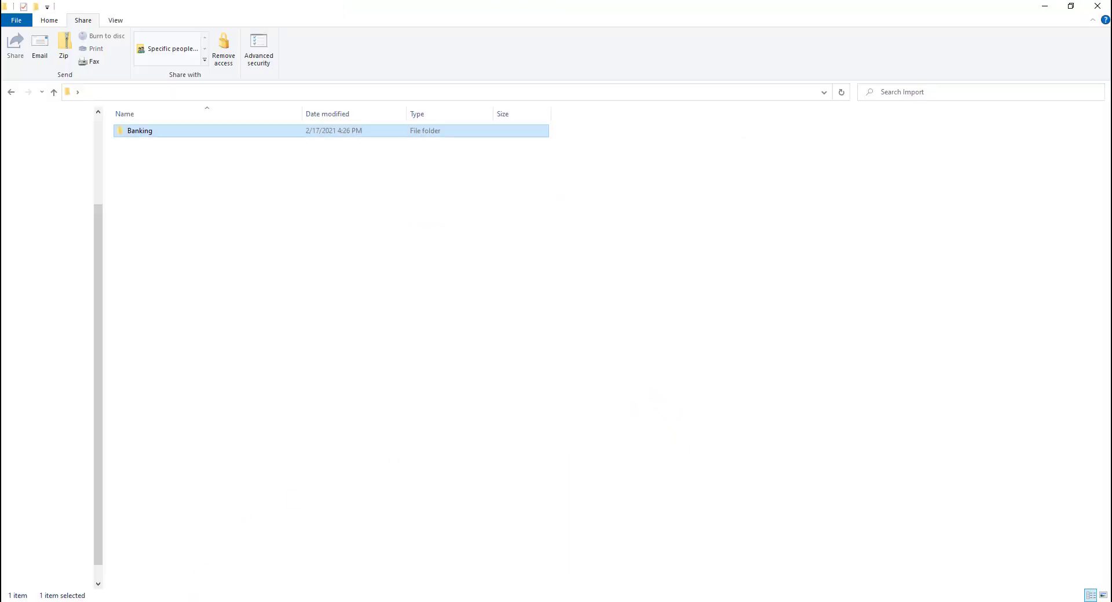
double_click(211, 136)
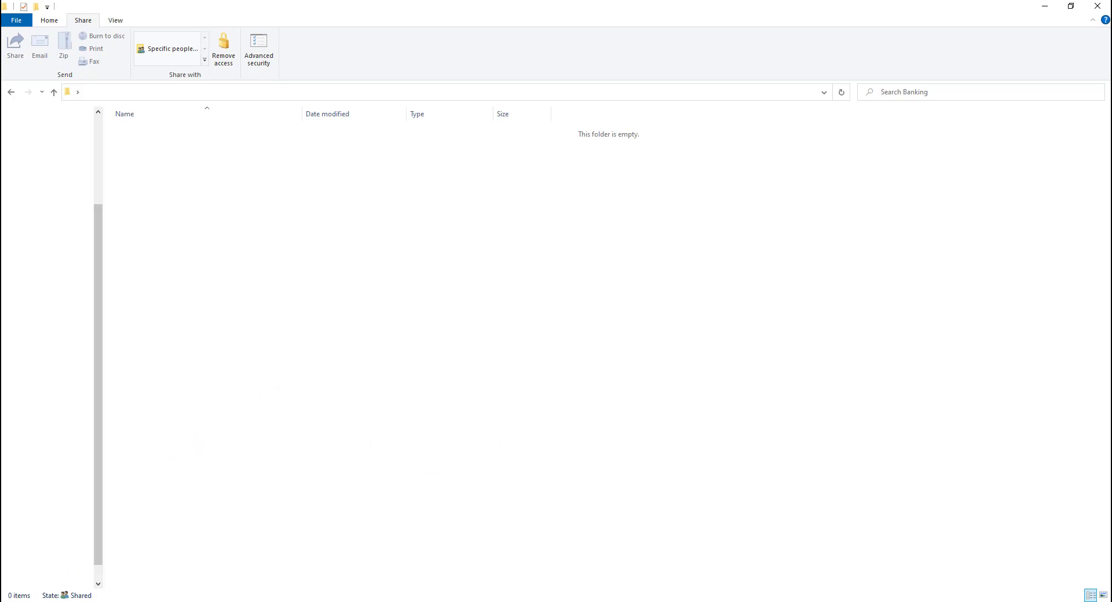
click(16, 599)
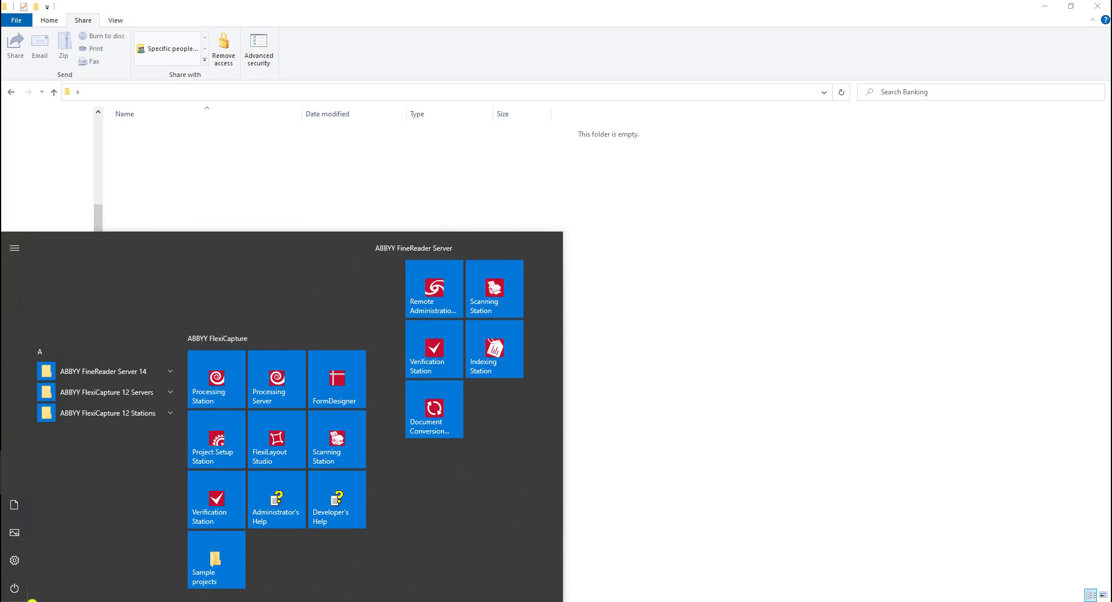
click(133, 393)
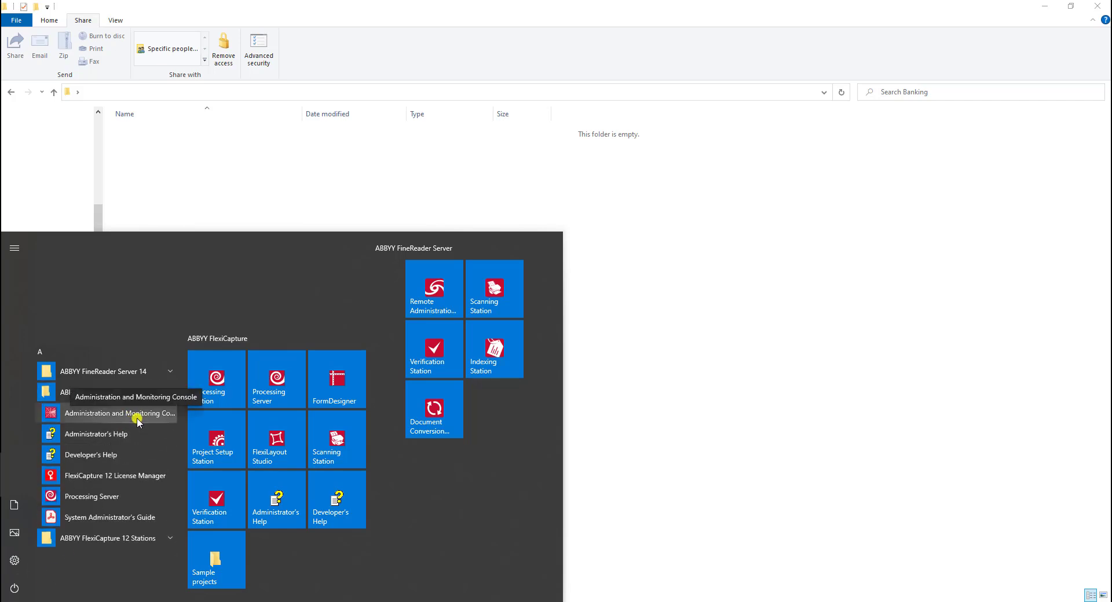
Step: In the Administration and Monitoring Console, switch on Hot folders for Banking_eng under Settings > Projects
click(137, 421)
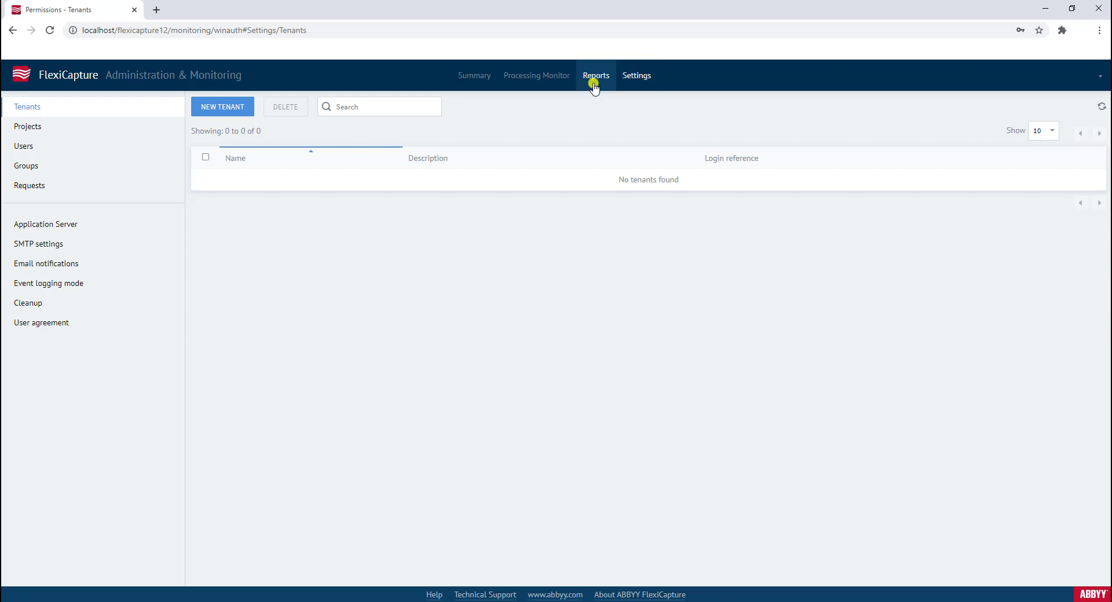
click(51, 126)
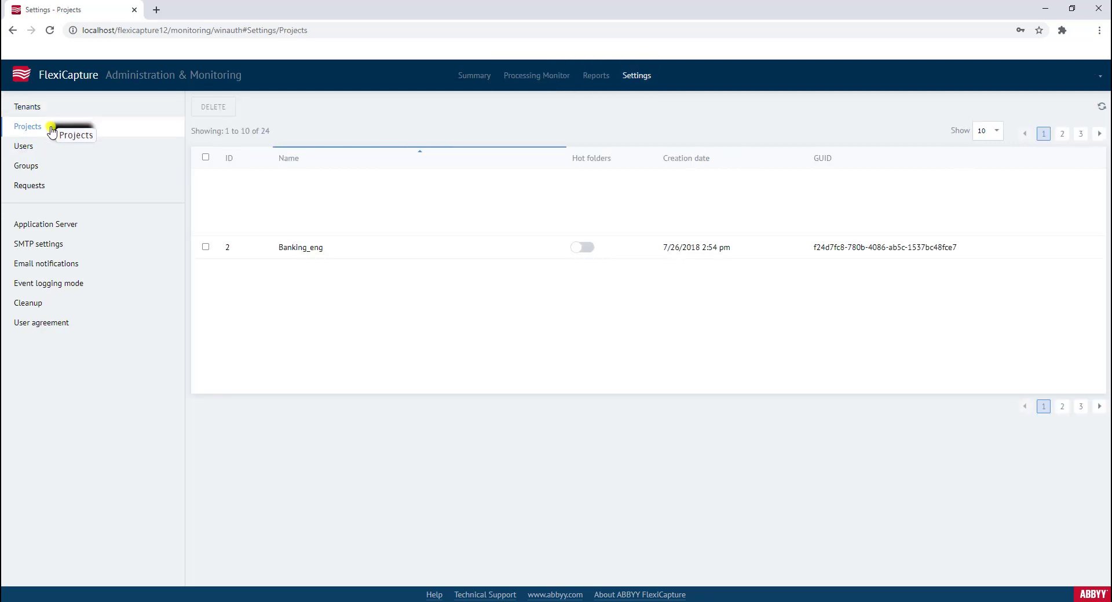
drag(321, 247, 278, 250)
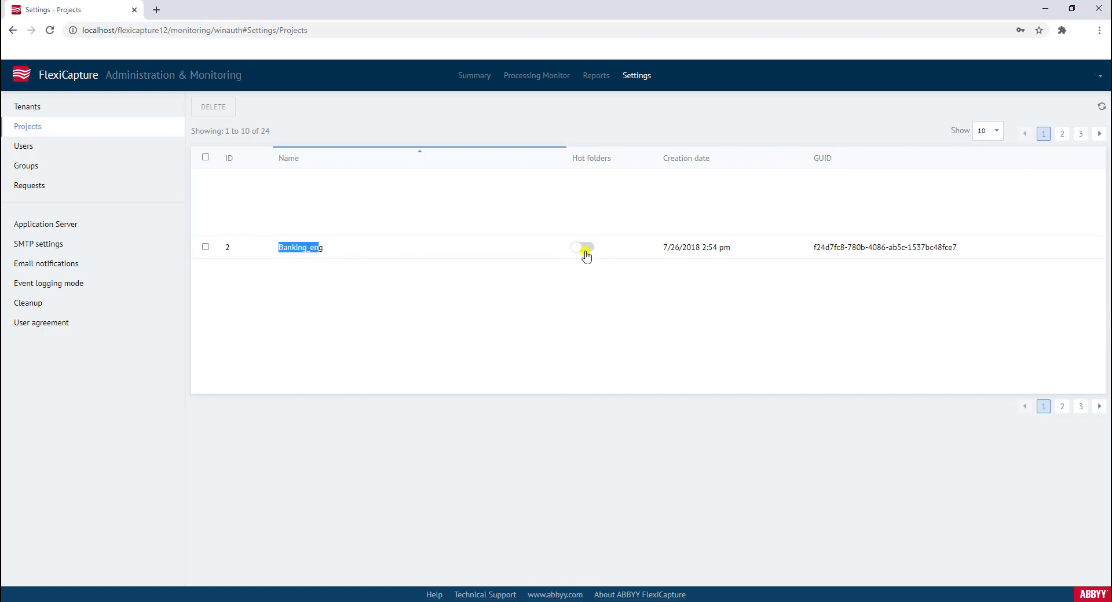
click(586, 254)
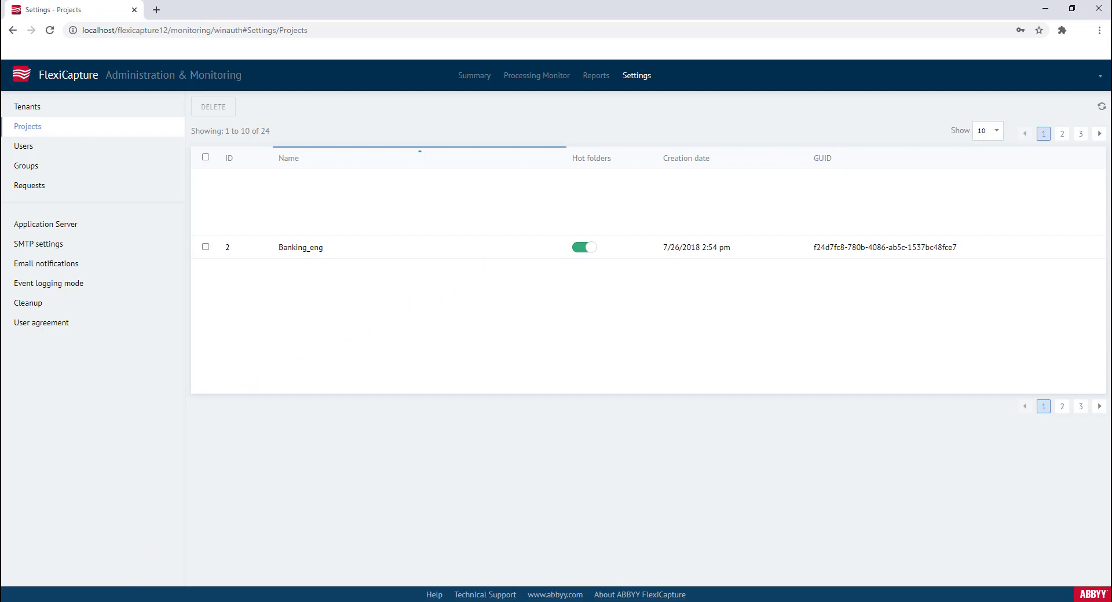
key(alt+Tab)
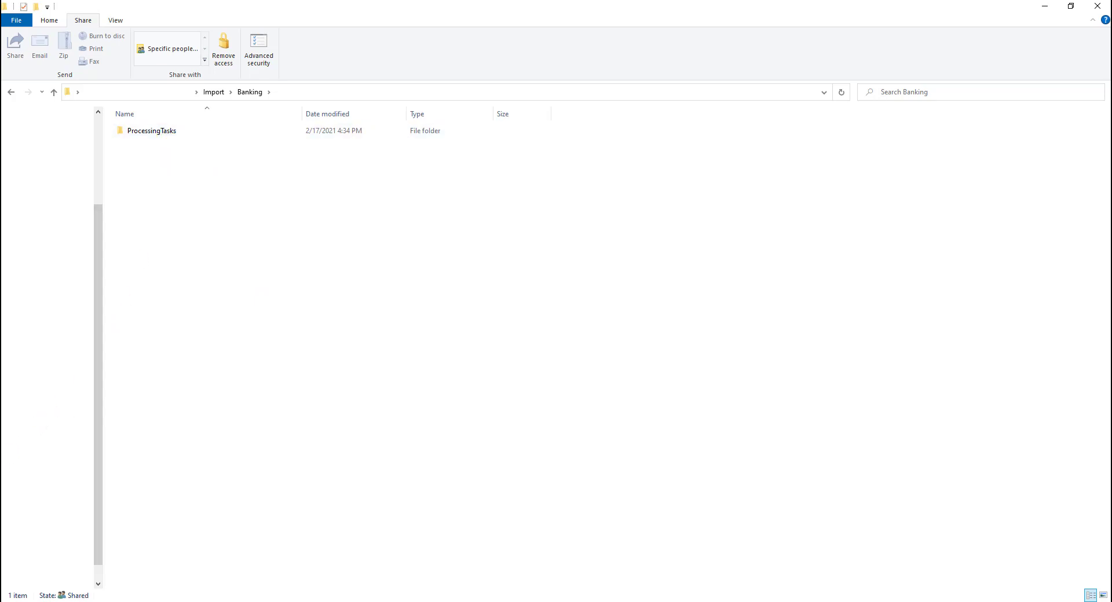
Step: Drop test.pdf into the Banking hot folder and confirm it landed in Processed\Batch HF_ID2386
drag(55, 409, 367, 258)
click(223, 185)
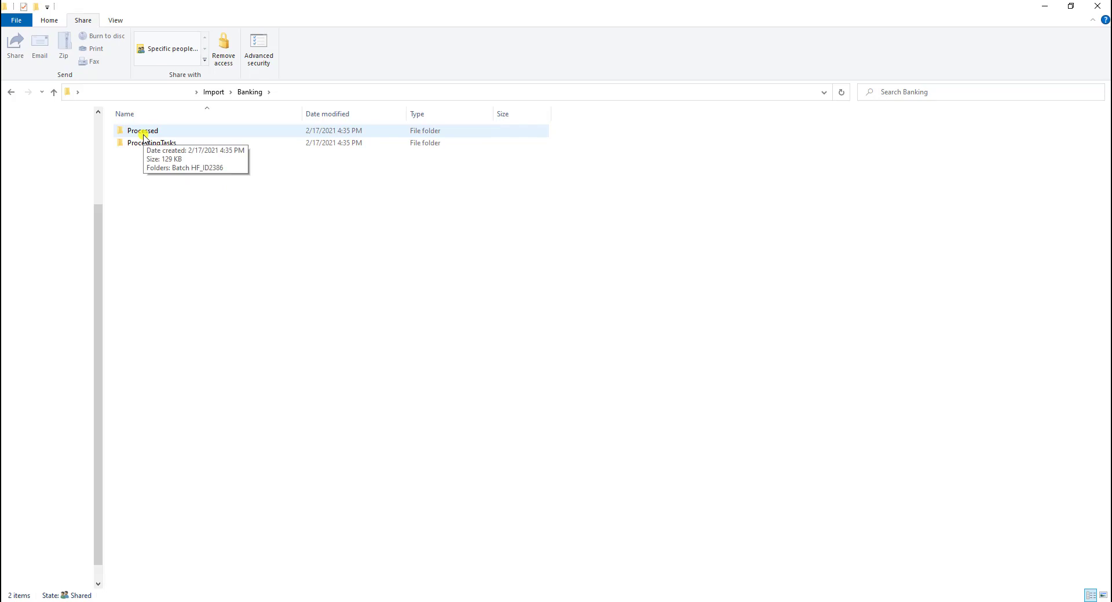
double_click(143, 133)
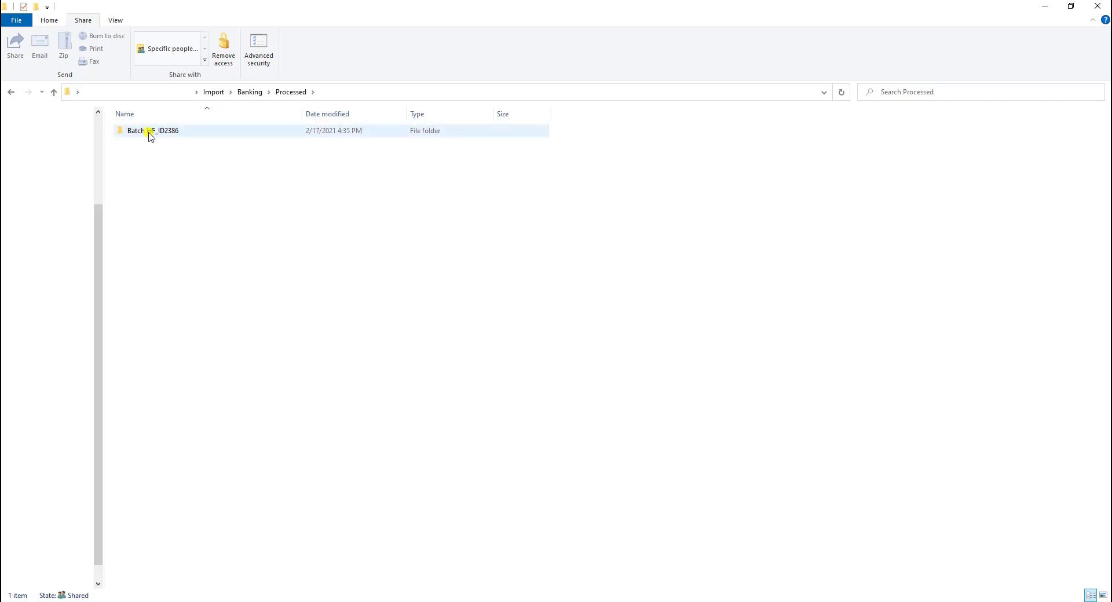
double_click(149, 134)
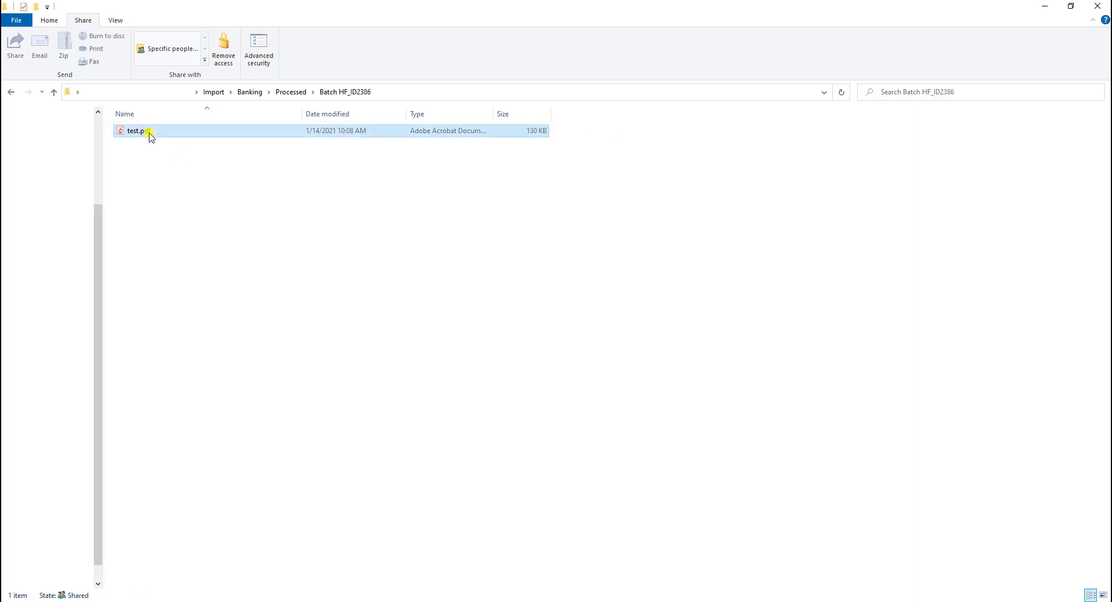
click(185, 207)
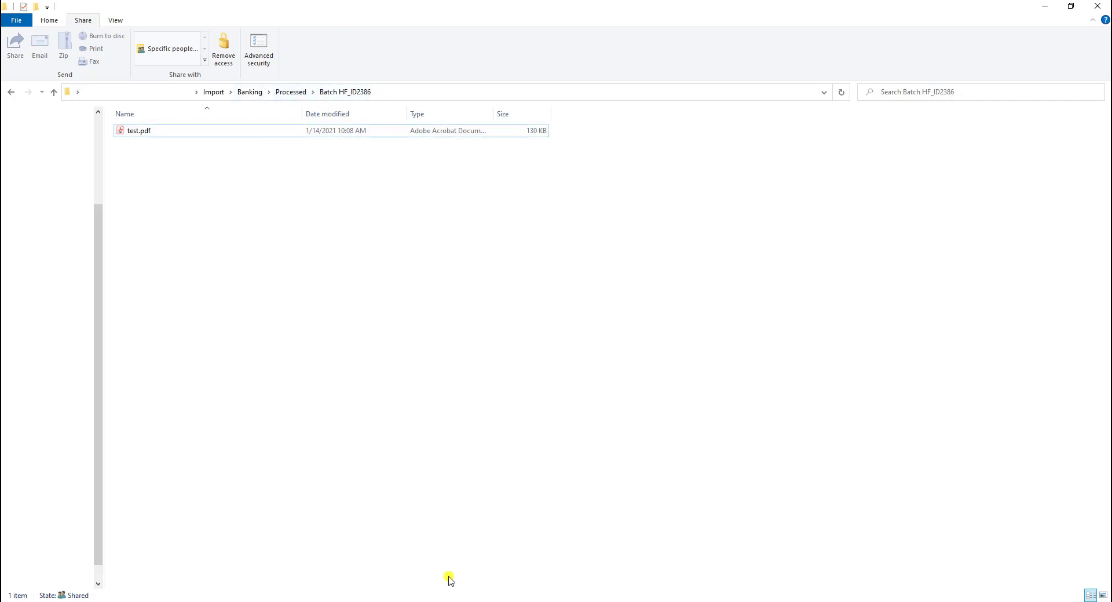
key(alt+Tab)
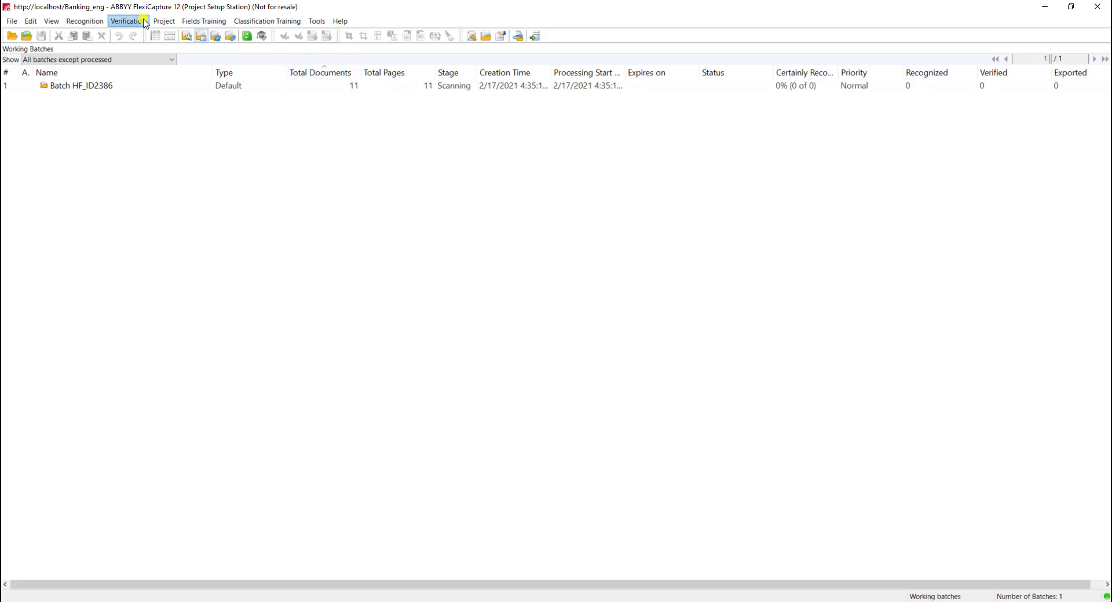
Step: Review the 'Load from' profile's CleanUp Folder names, Processed and Exceptions, and cancel without changes
click(164, 20)
click(186, 58)
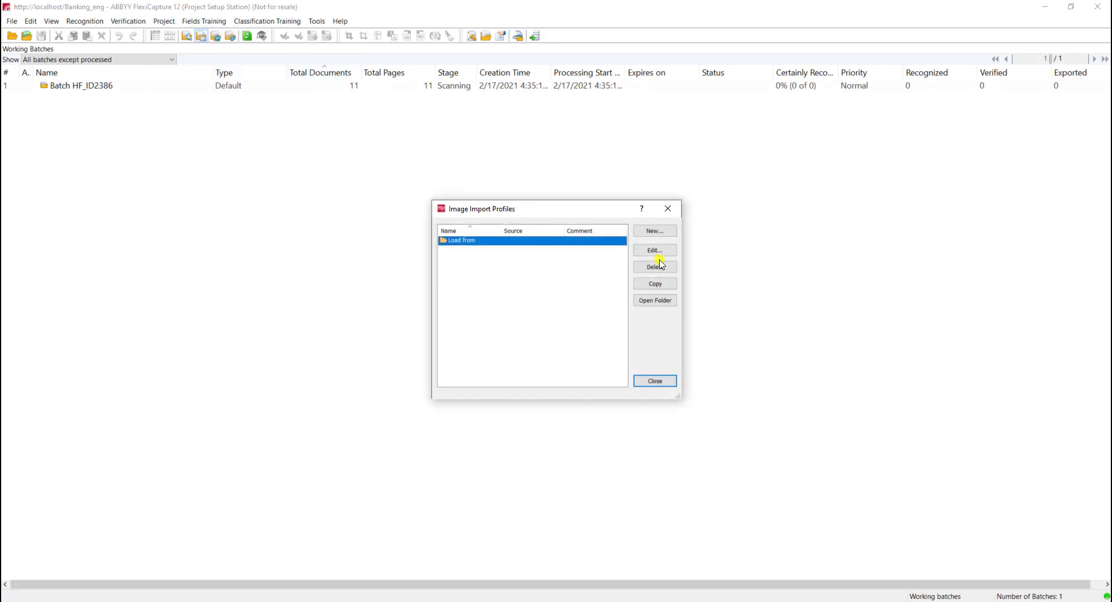
click(655, 250)
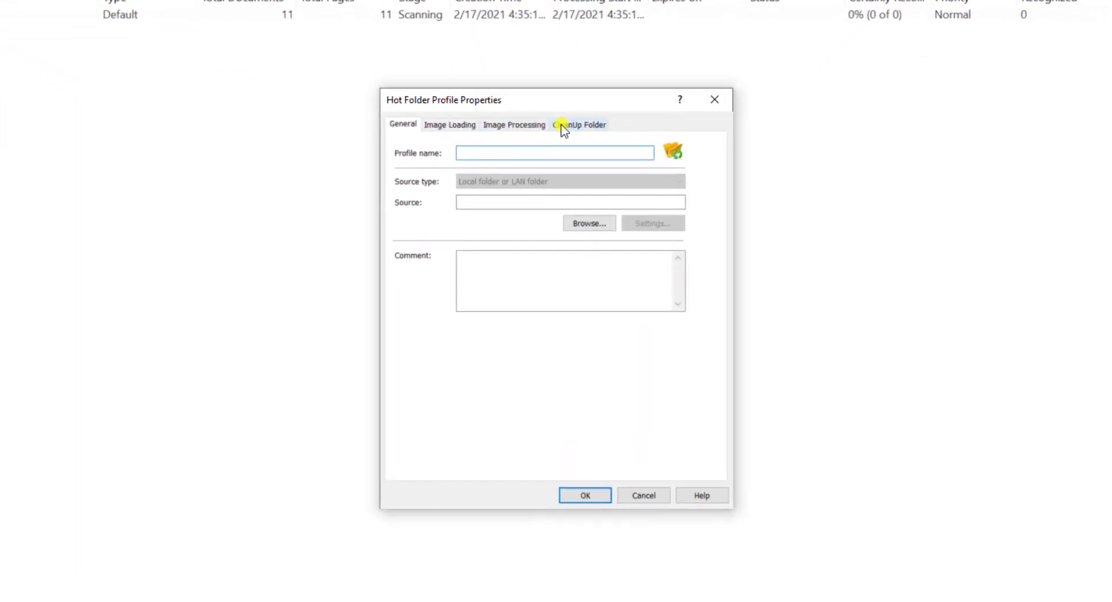
click(562, 128)
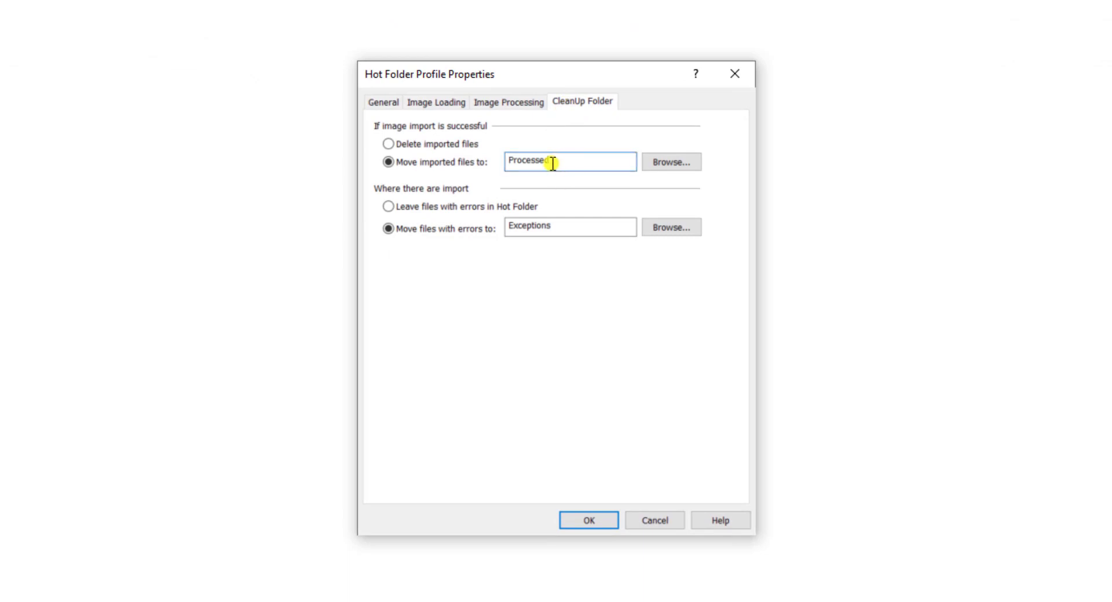
double_click(552, 164)
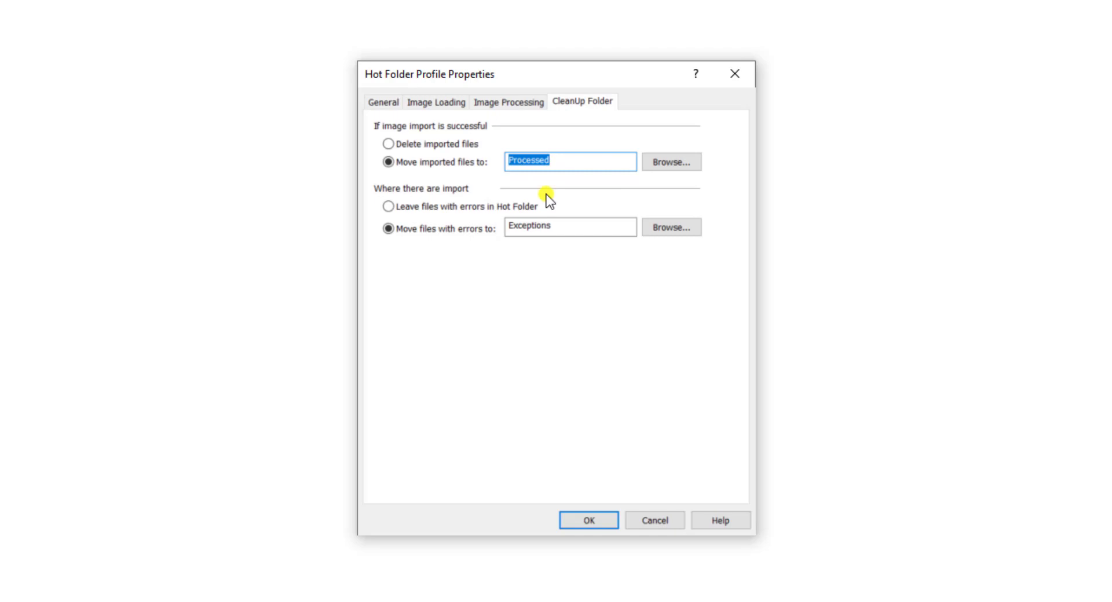
double_click(553, 226)
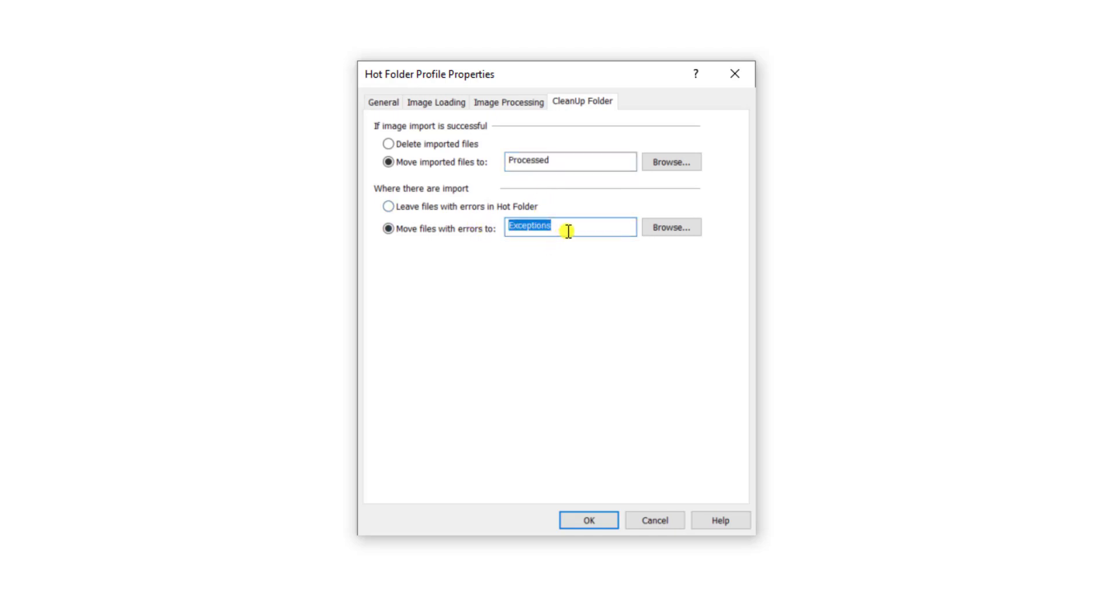
click(655, 521)
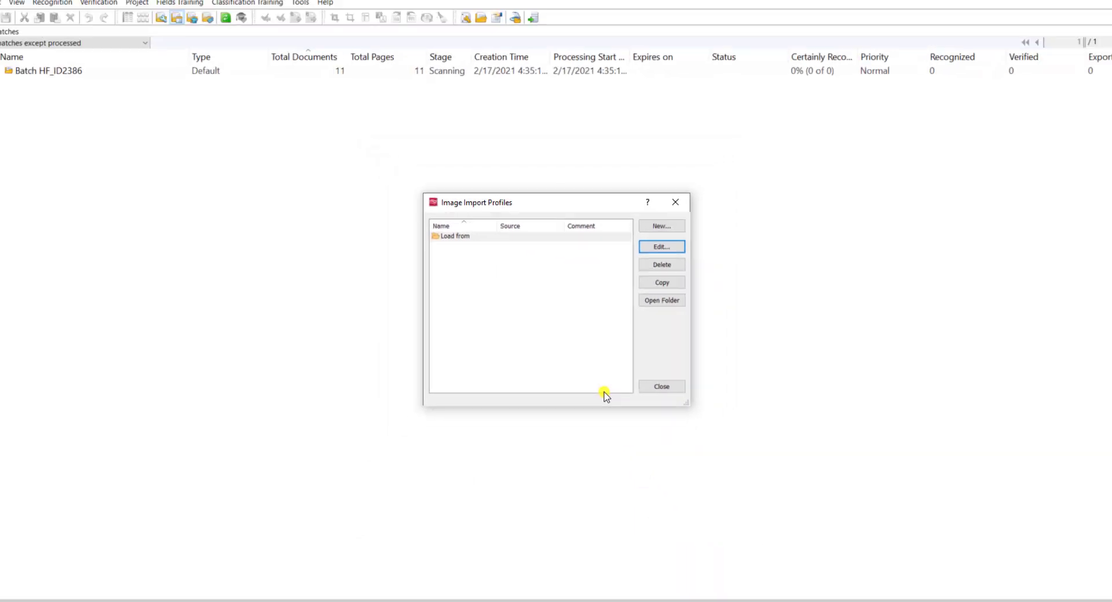